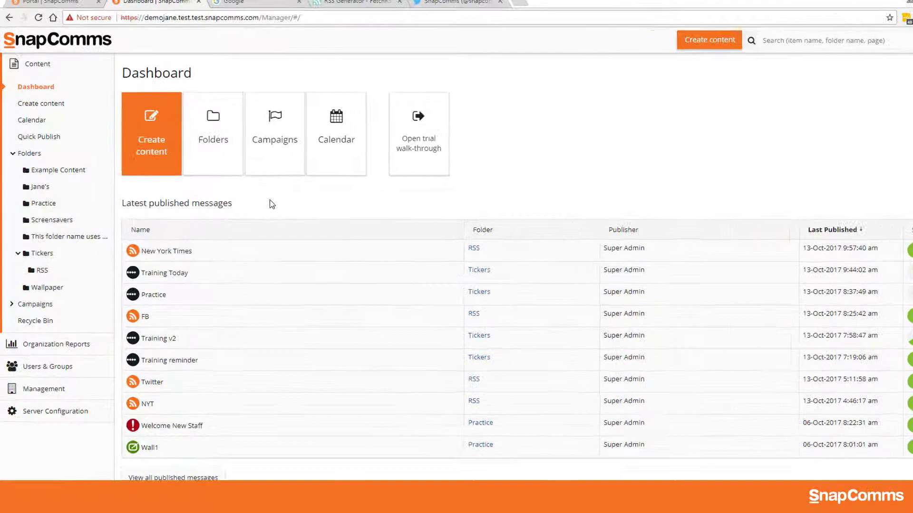
- Start a new content item with RSS Ticker as the content type
click(214, 178)
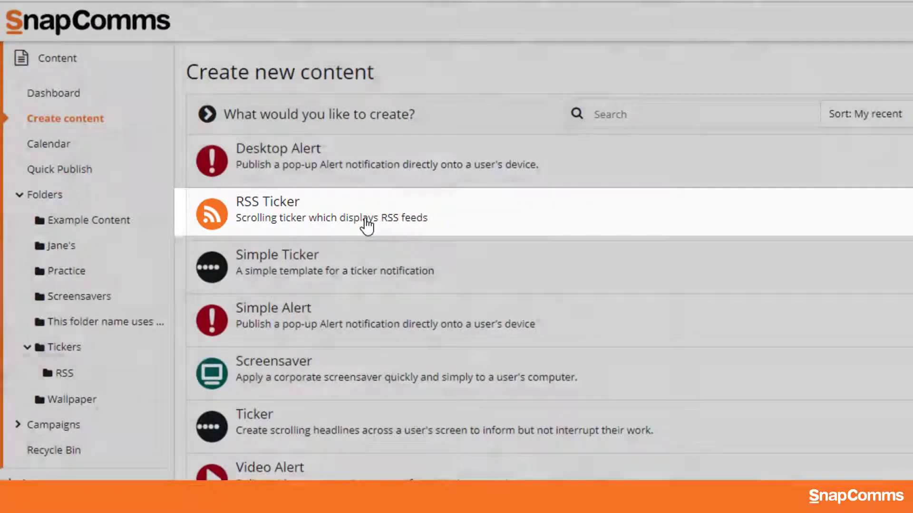
click(367, 225)
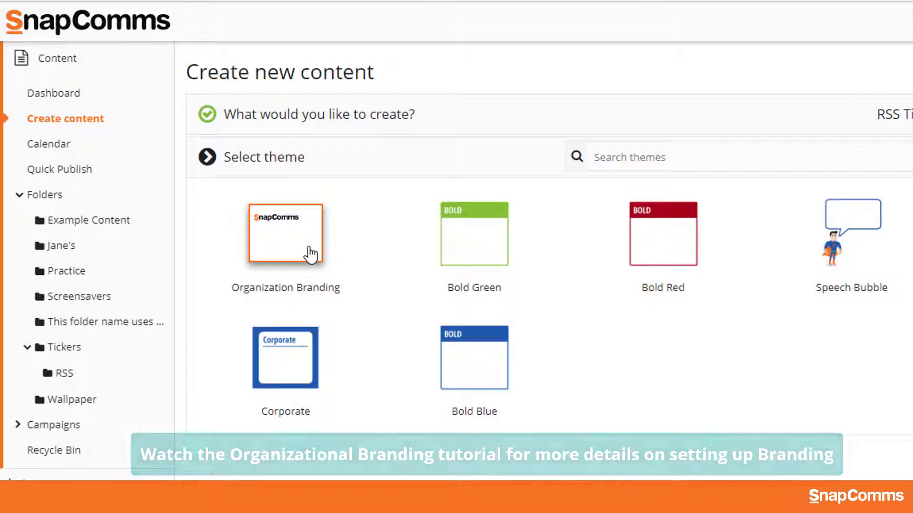
- Apply the Organization Branding theme, name it 'Wall Street Journal - World News', and file it in RSS
click(310, 254)
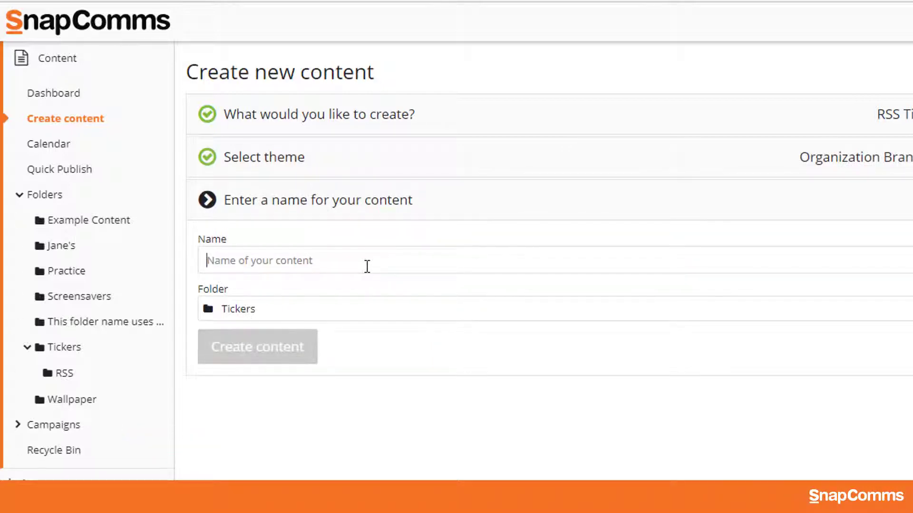
text(Wall Street Journal - World News)
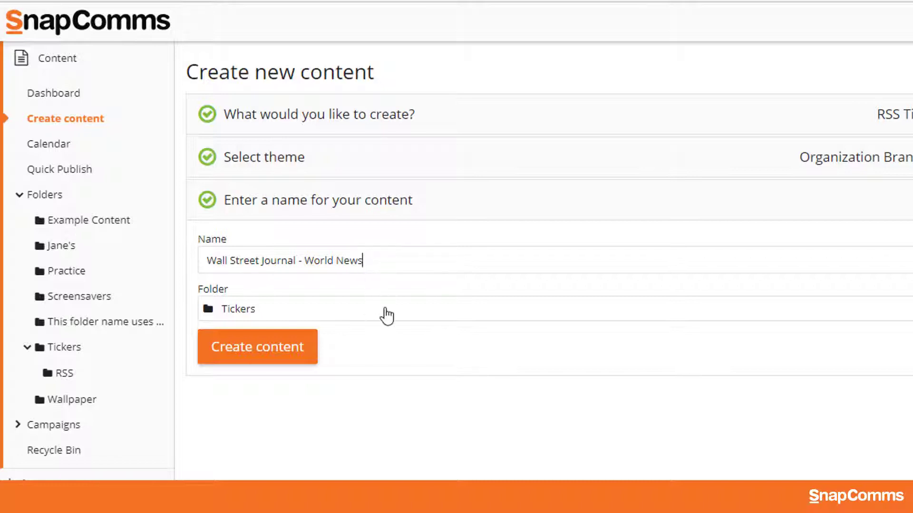
click(602, 343)
click(357, 392)
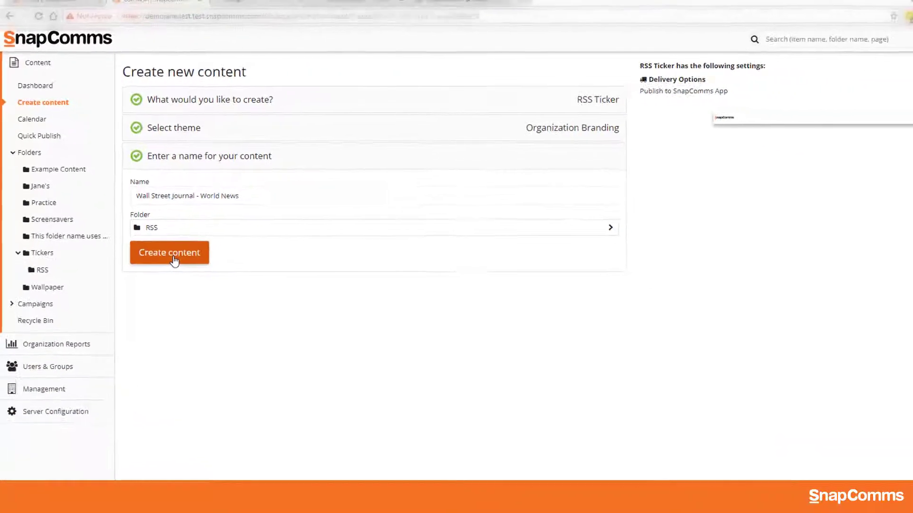
- Create the 'Wall Street Journal - World News' ticker and open its empty RSS Feed URL dialog
click(173, 255)
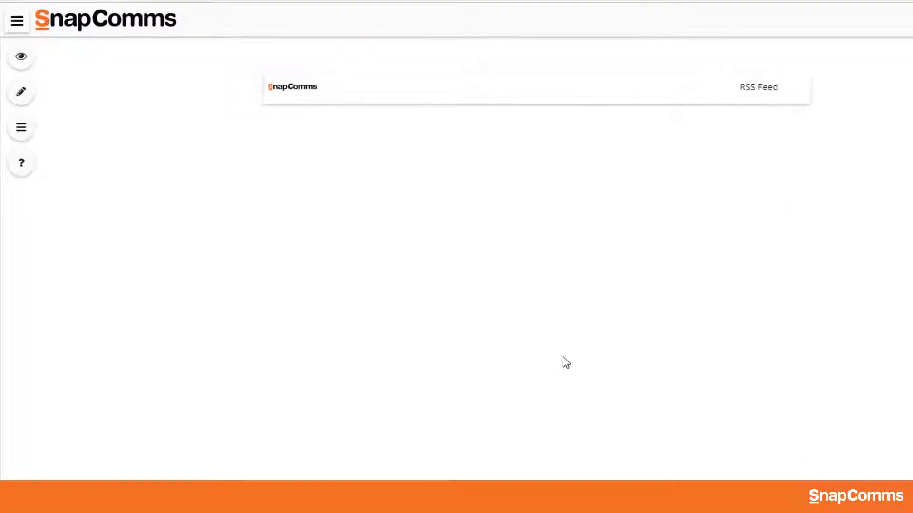
click(666, 98)
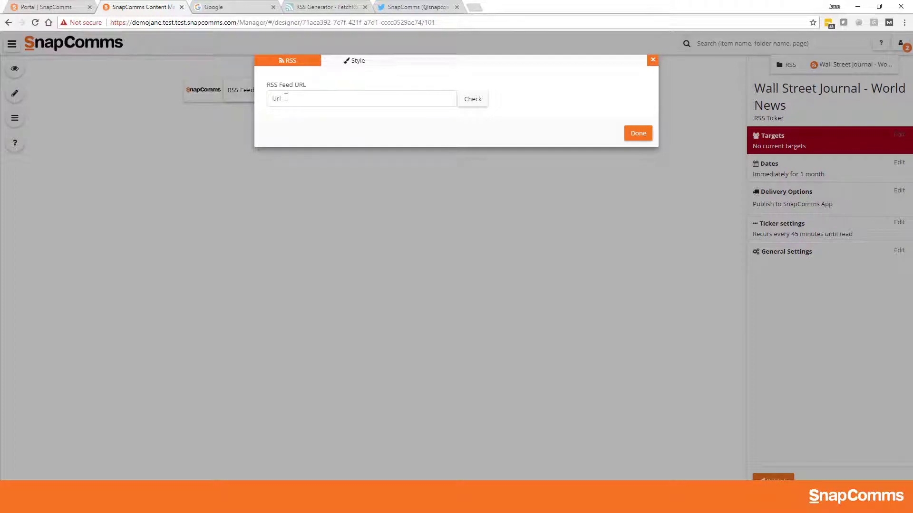
key(ctrl+Tab)
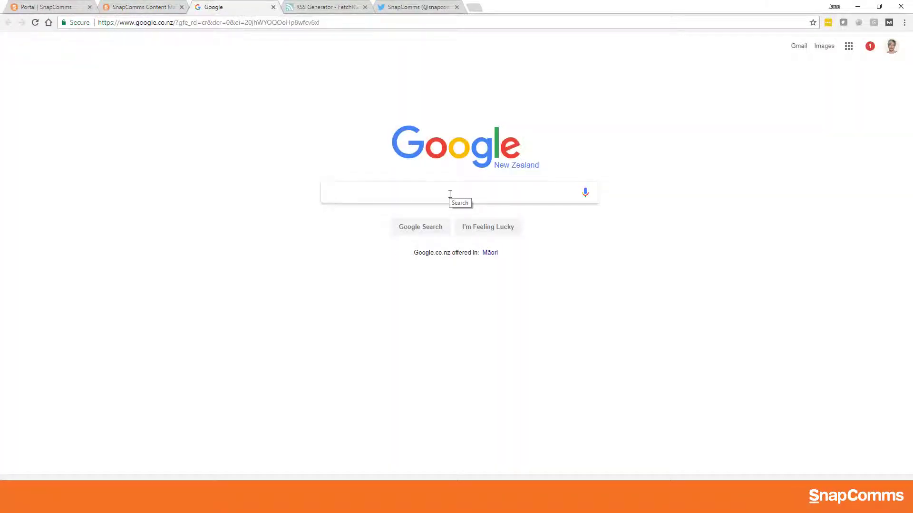
click(449, 194)
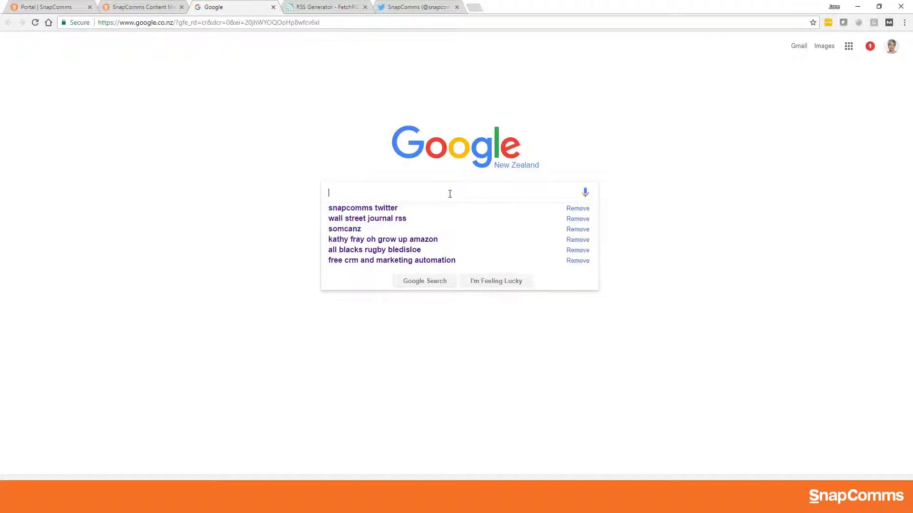
text(Wall Street Journal RSS)
key(Return)
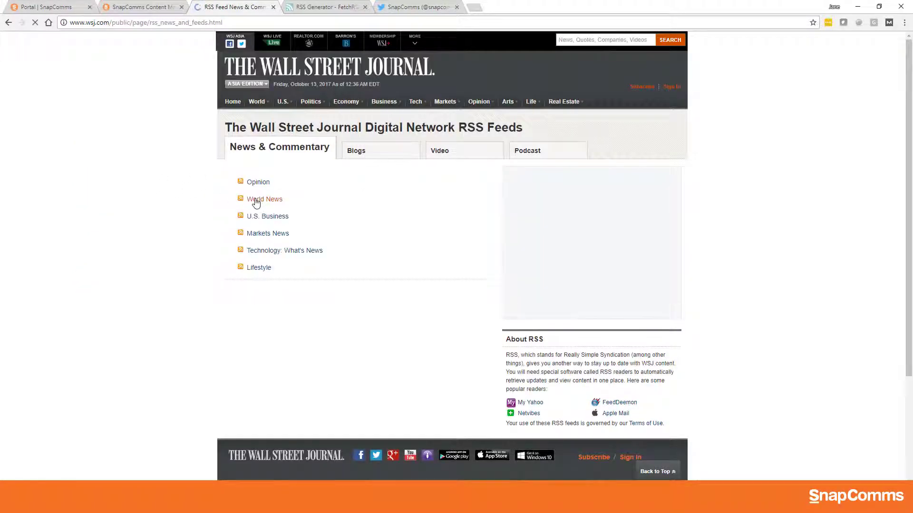
click(255, 201)
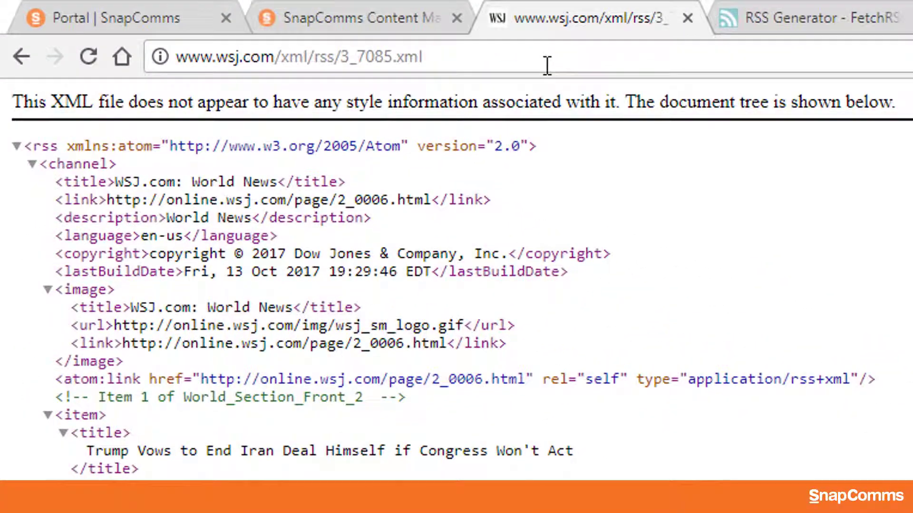
click(547, 65)
key(ctrl+c)
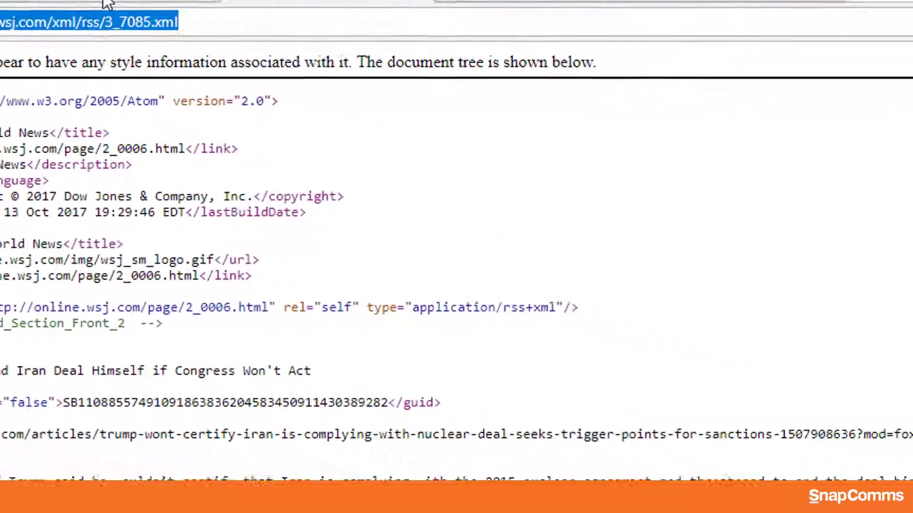
click(328, 17)
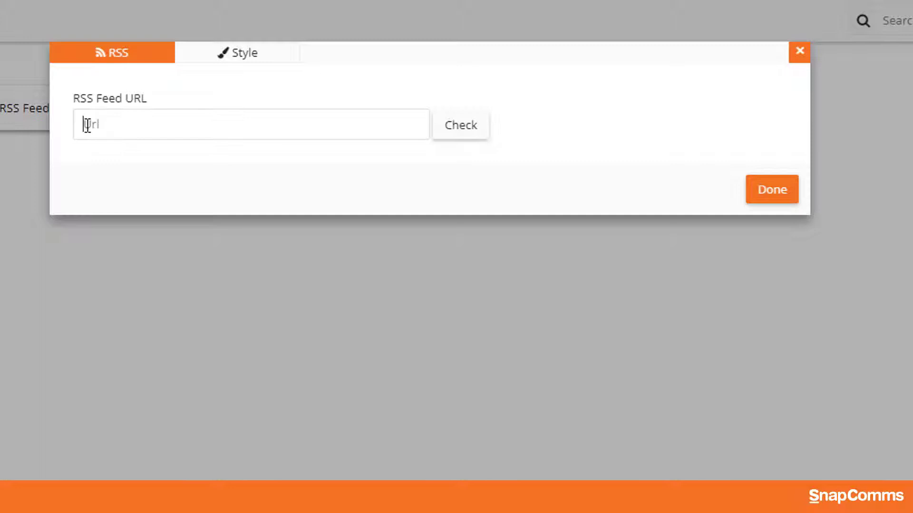
click(88, 125)
key(ctrl+v)
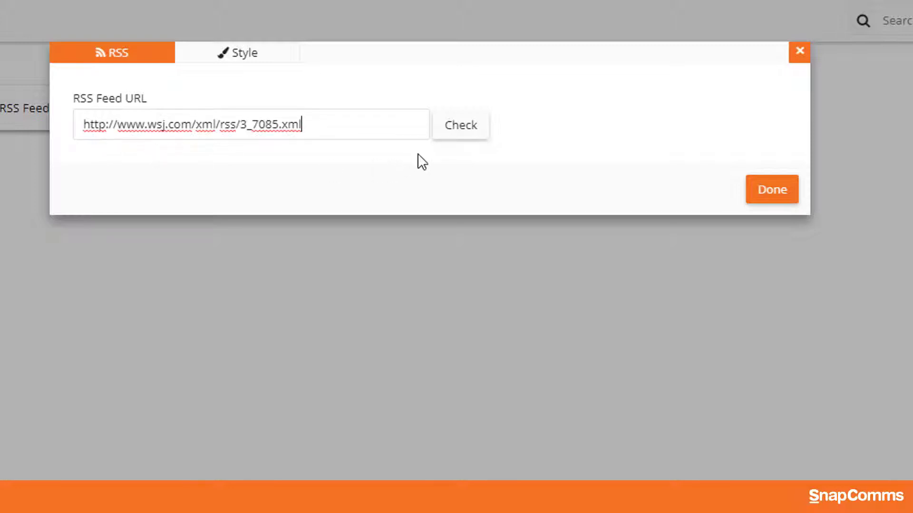
click(469, 130)
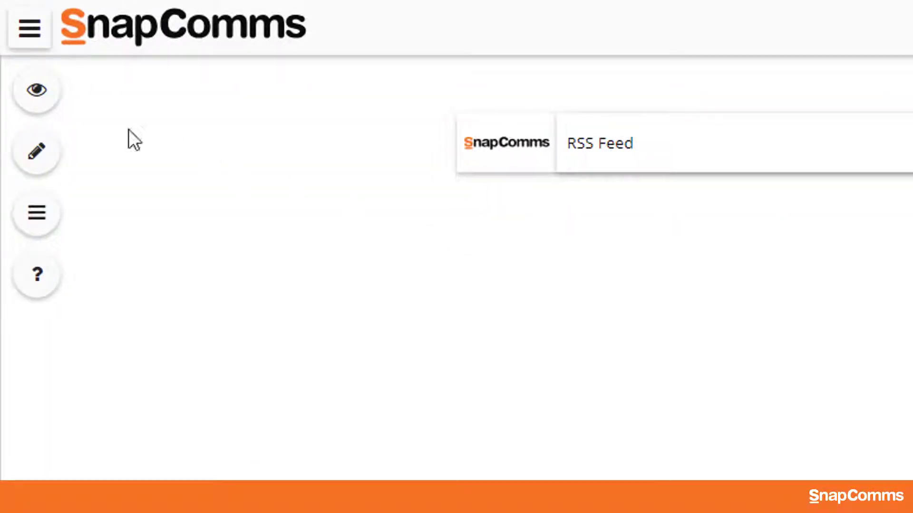
click(29, 95)
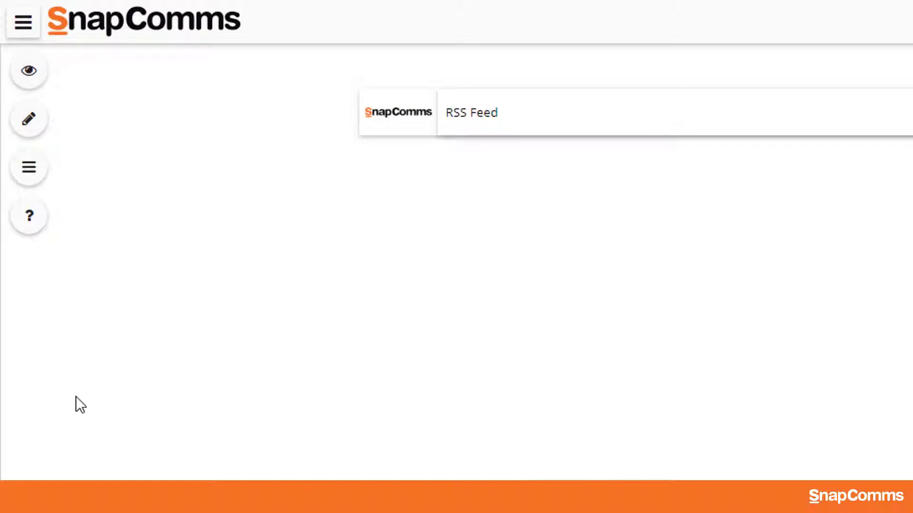
- In the ticker's Background settings, turn on the default orange border colour and confirm
click(23, 124)
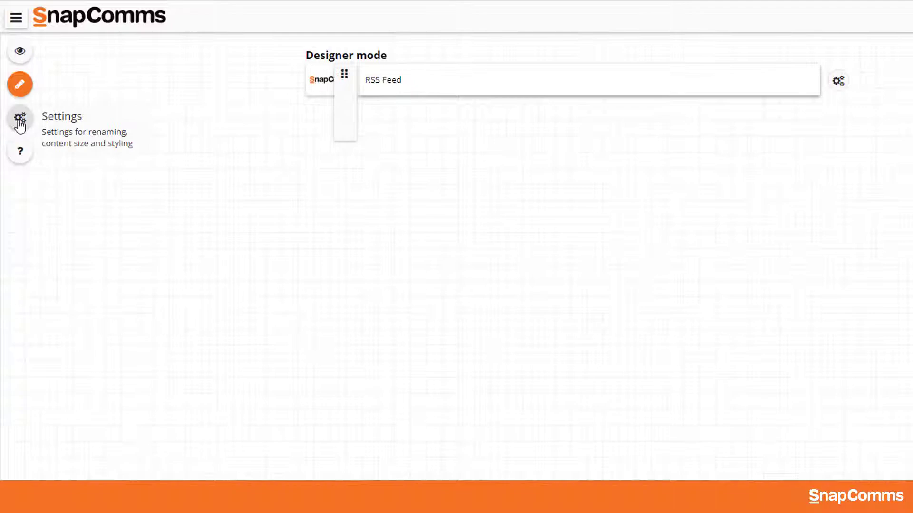
click(20, 122)
click(504, 43)
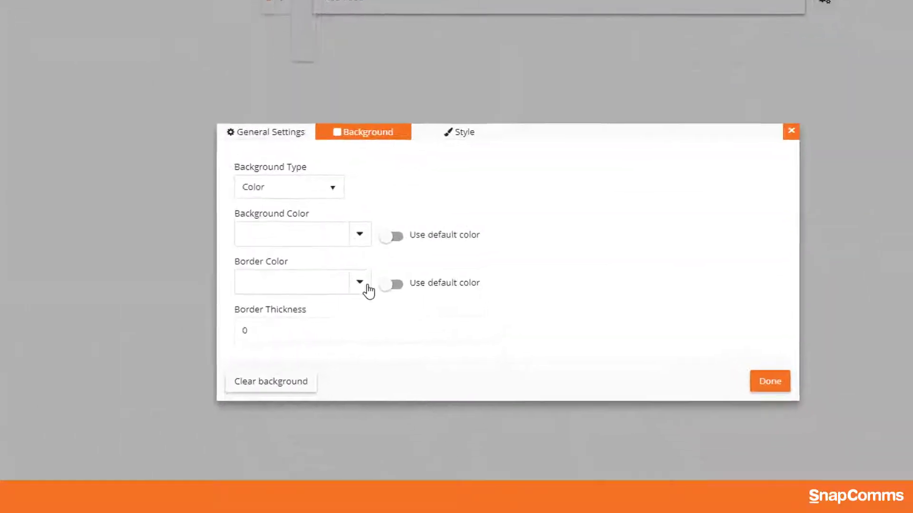
click(479, 182)
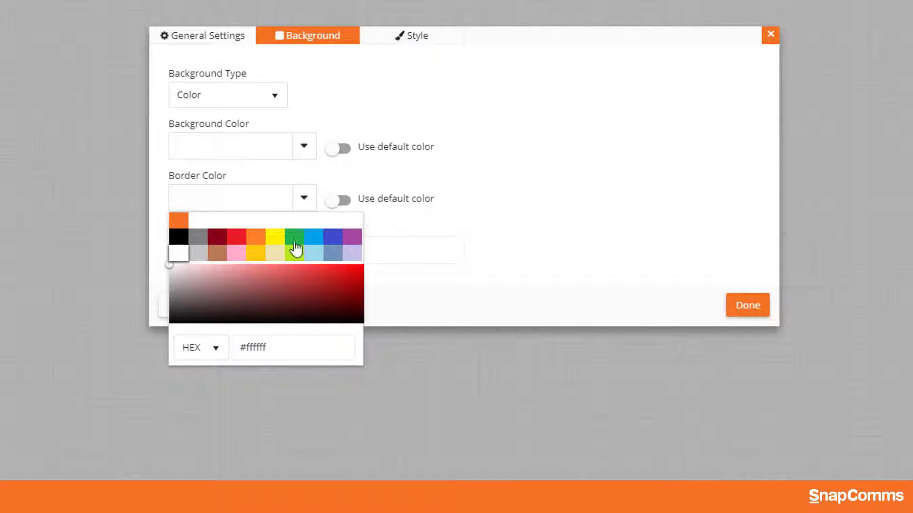
click(221, 352)
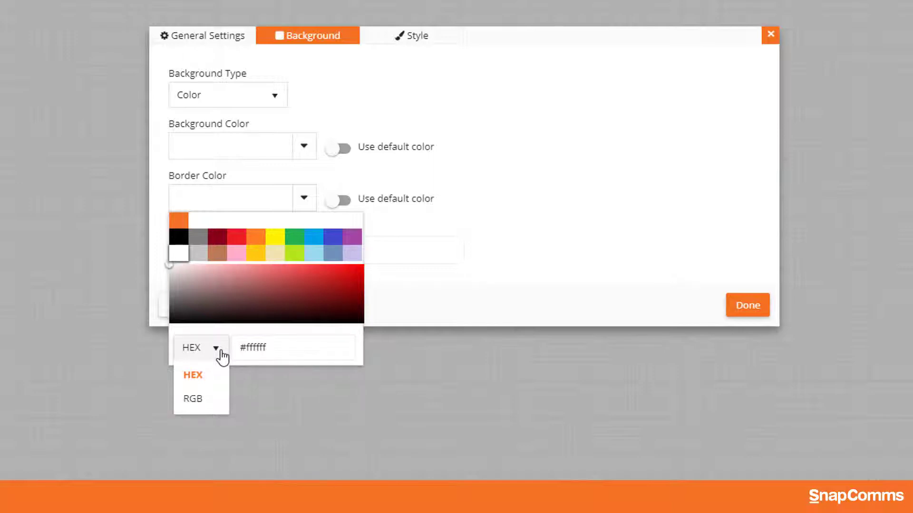
click(480, 216)
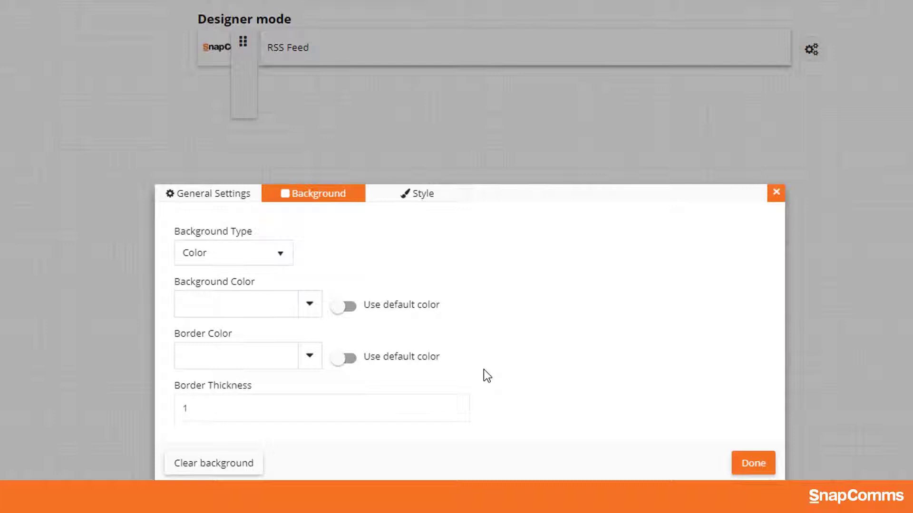
click(352, 364)
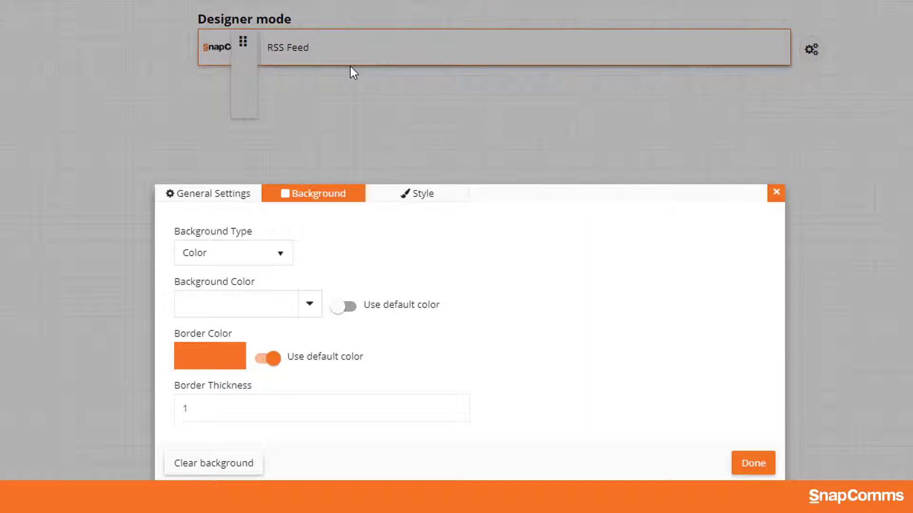
click(293, 410)
click(752, 467)
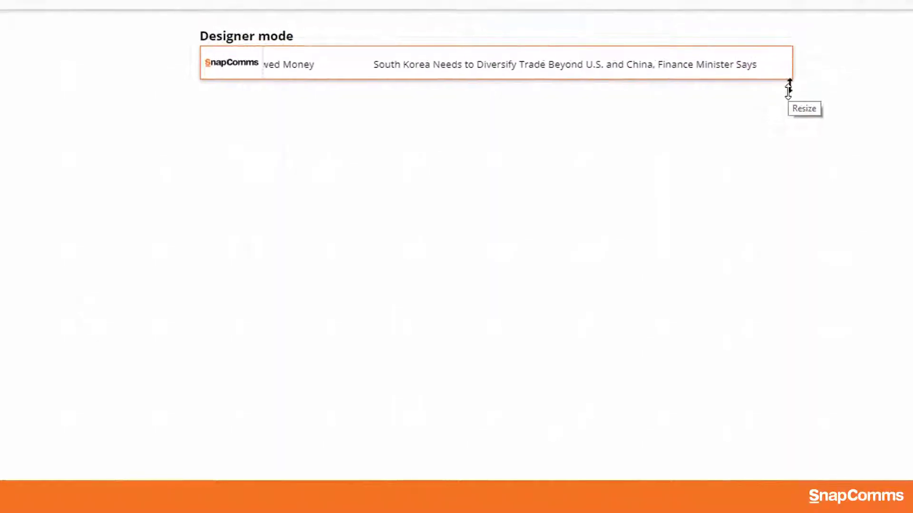
- Drag the Wall Street Journal ticker box taller and exit designer mode
drag(788, 90, 792, 114)
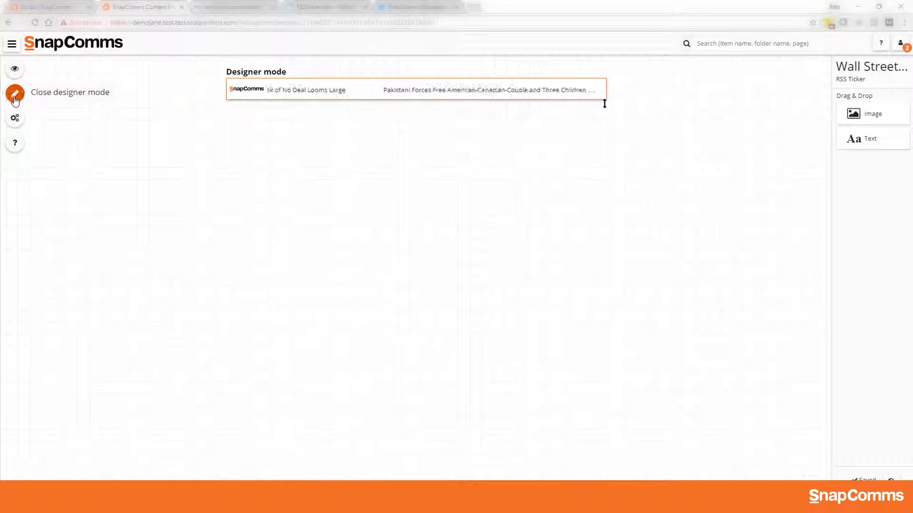
click(15, 97)
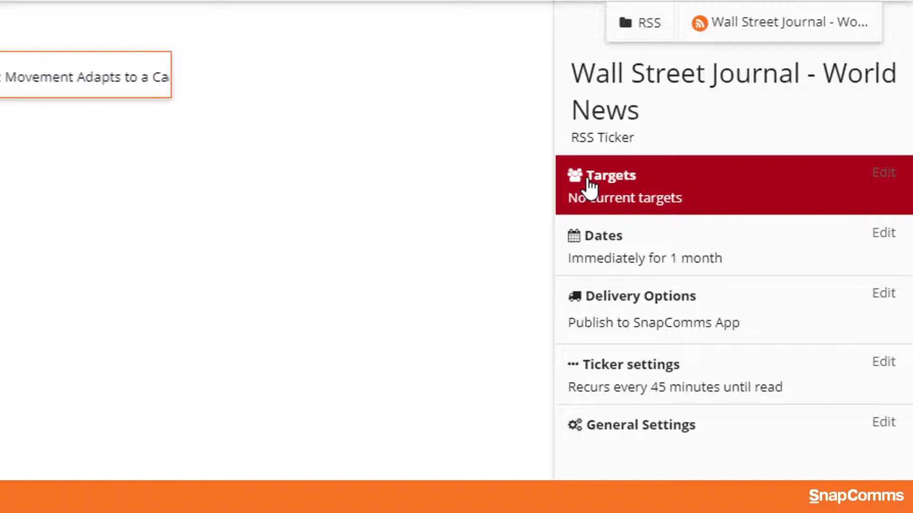
- Choose Whole Organization as the ticker's target audience and confirm
click(590, 185)
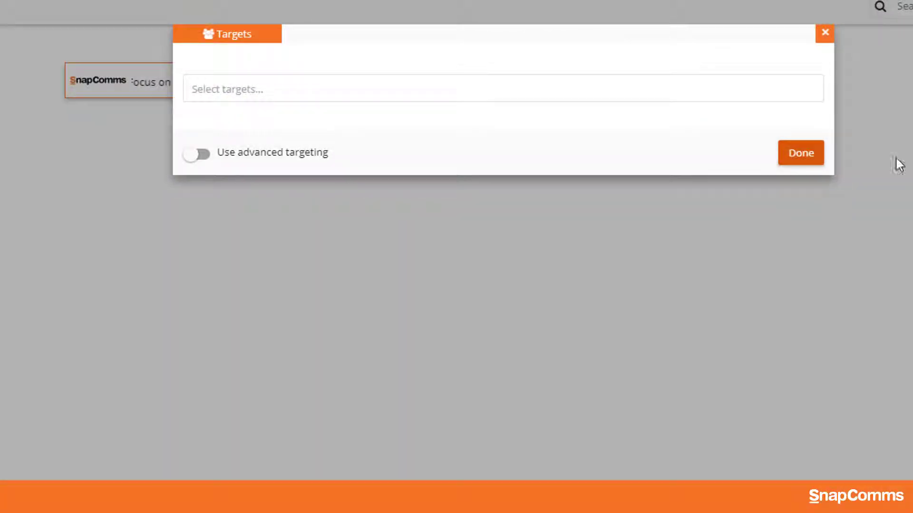
click(359, 89)
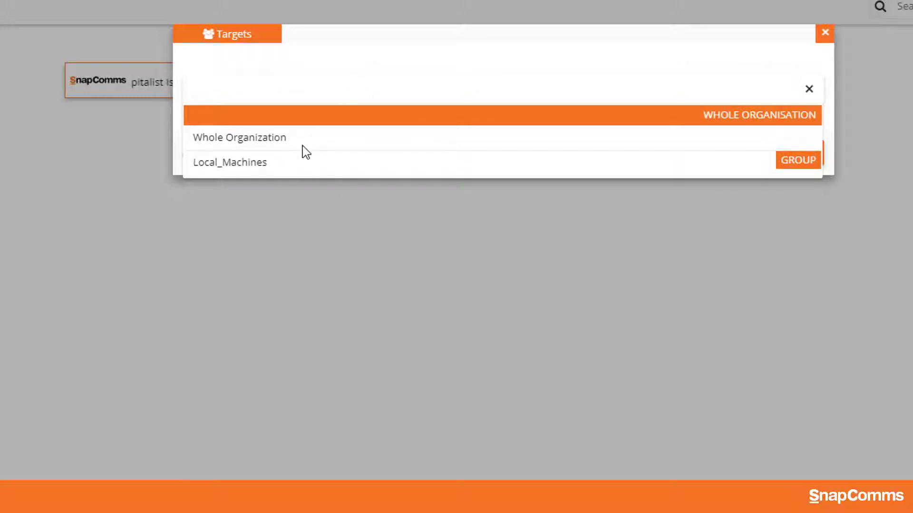
click(302, 138)
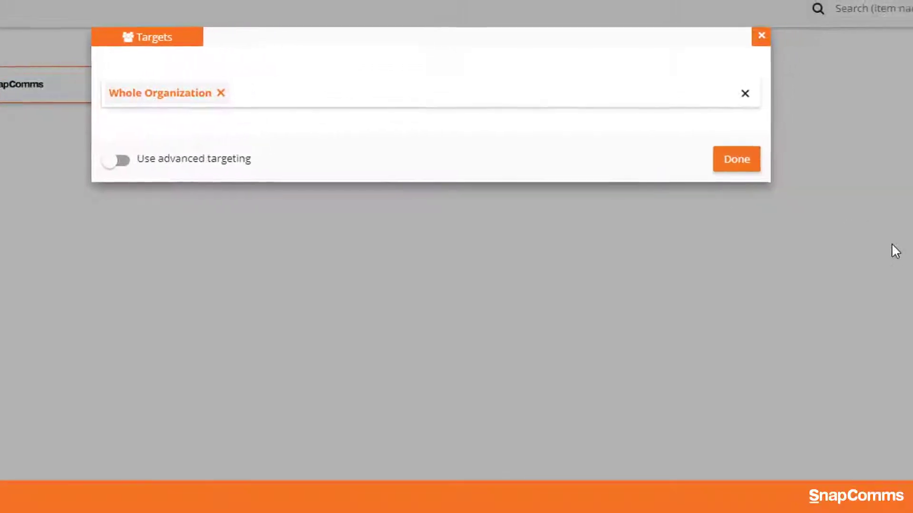
click(749, 166)
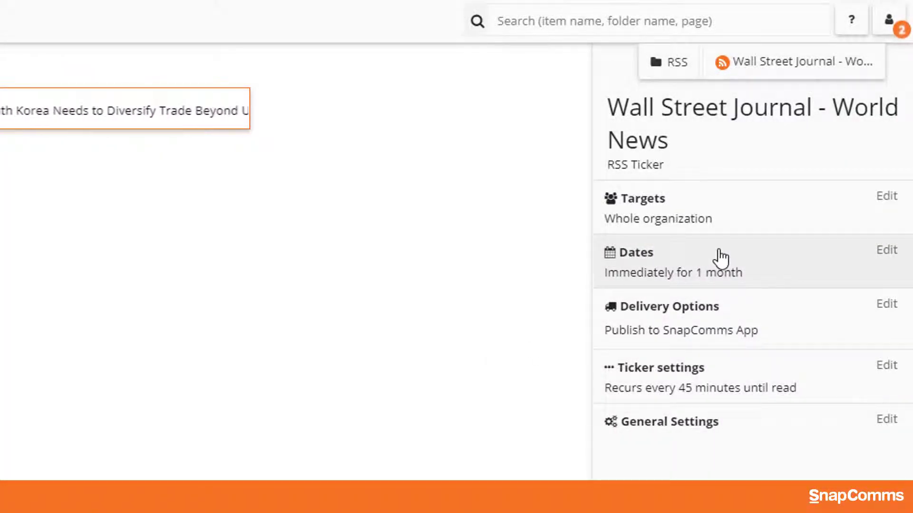
click(720, 259)
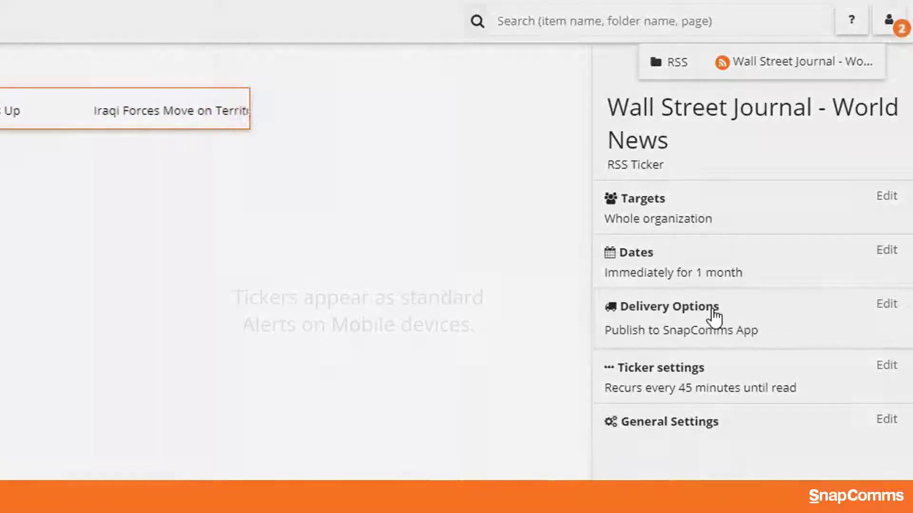
click(715, 314)
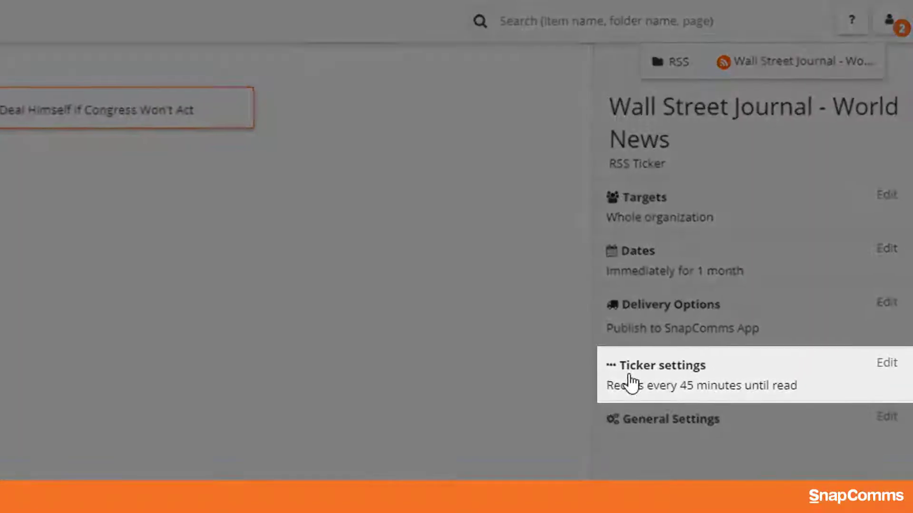
click(632, 380)
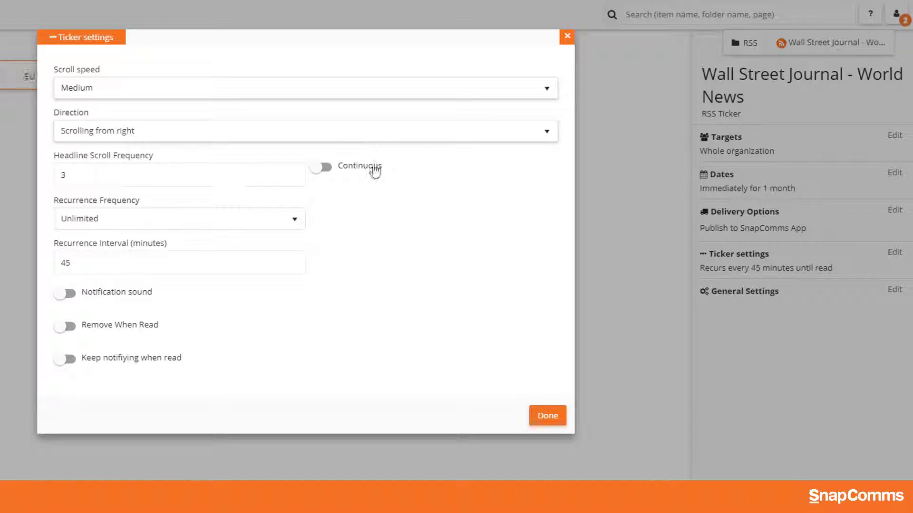
- Close the settings, publish the Wall Street Journal ticker, and go back to the item
click(548, 415)
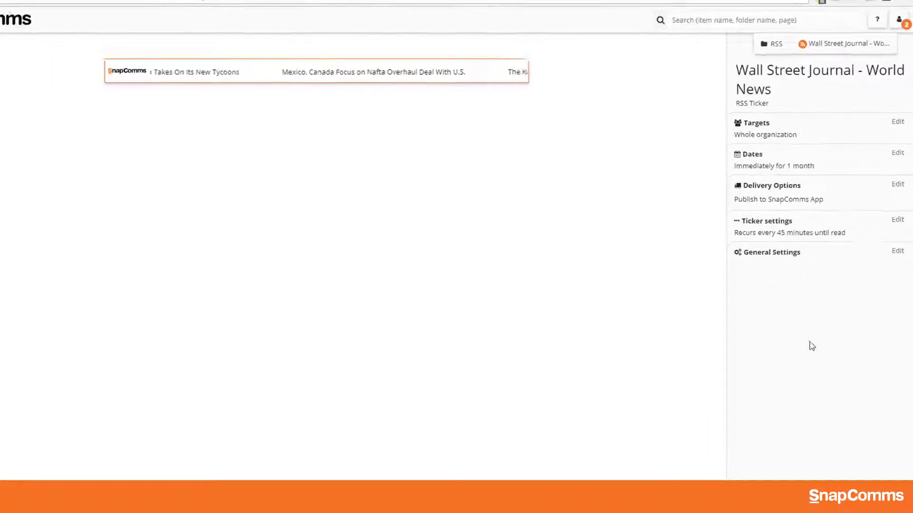
click(827, 462)
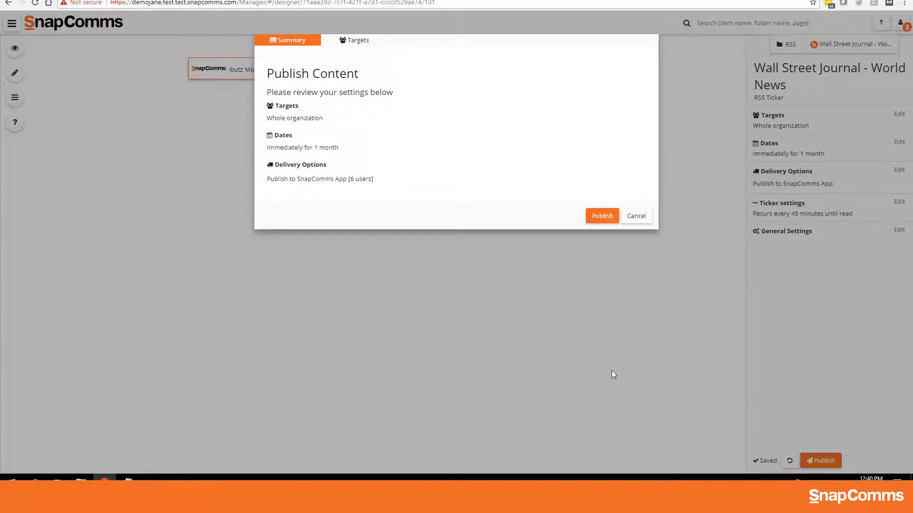
click(599, 216)
click(600, 216)
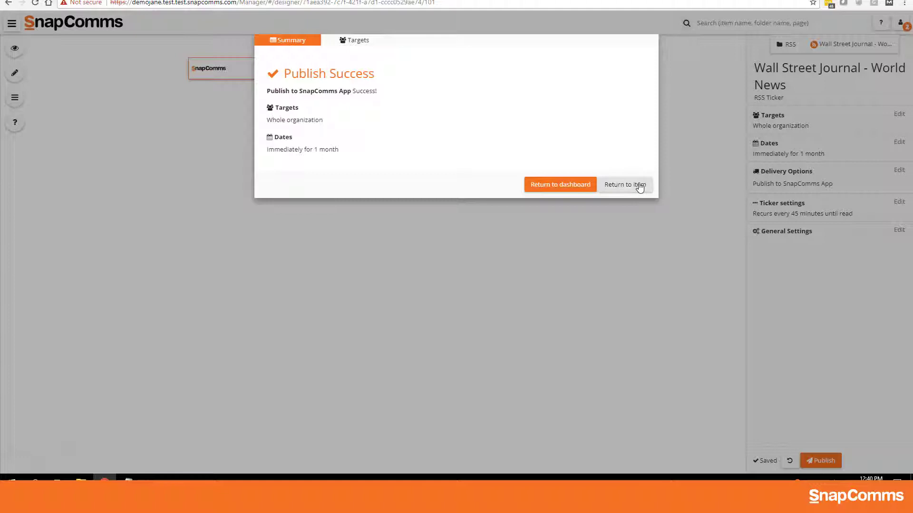
click(639, 185)
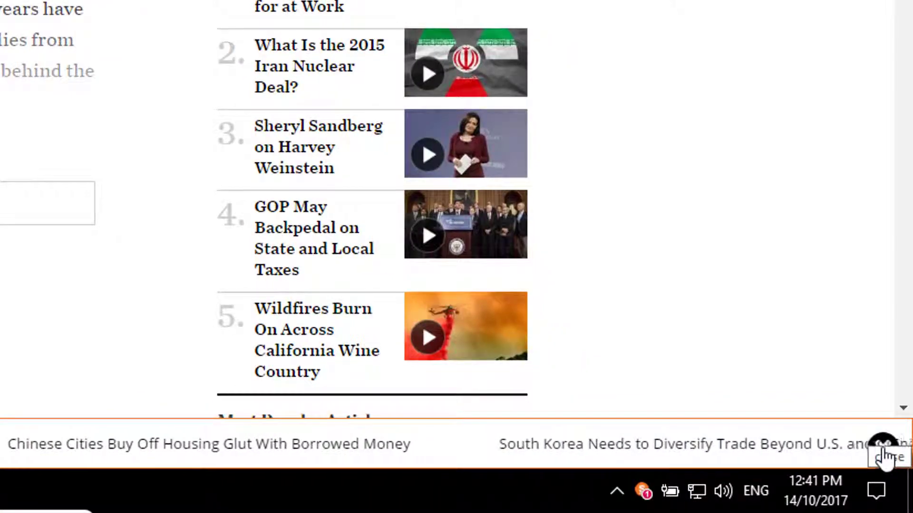
- Close the Wall Street Journal headline ticker scrolling along the desktop
click(883, 450)
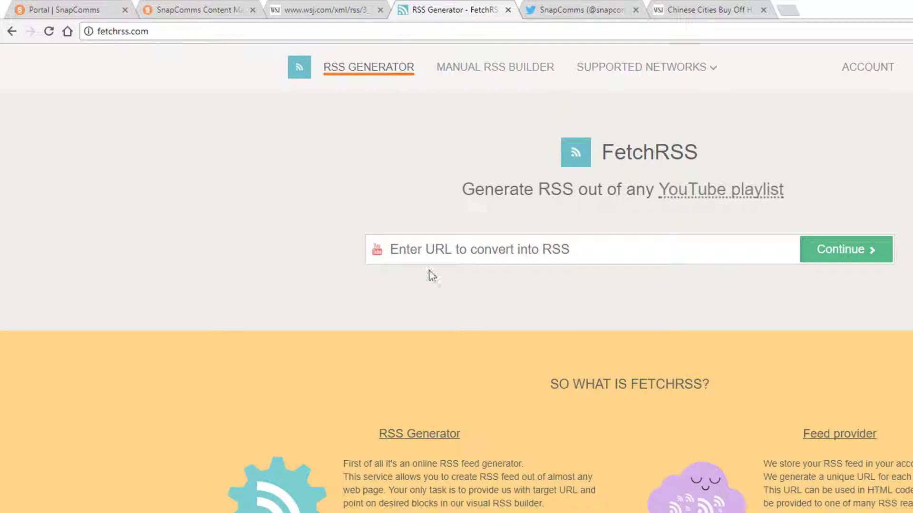
- Copy the SnapComms Twitter page address into FetchRSS to generate its RSS XML feed
click(423, 245)
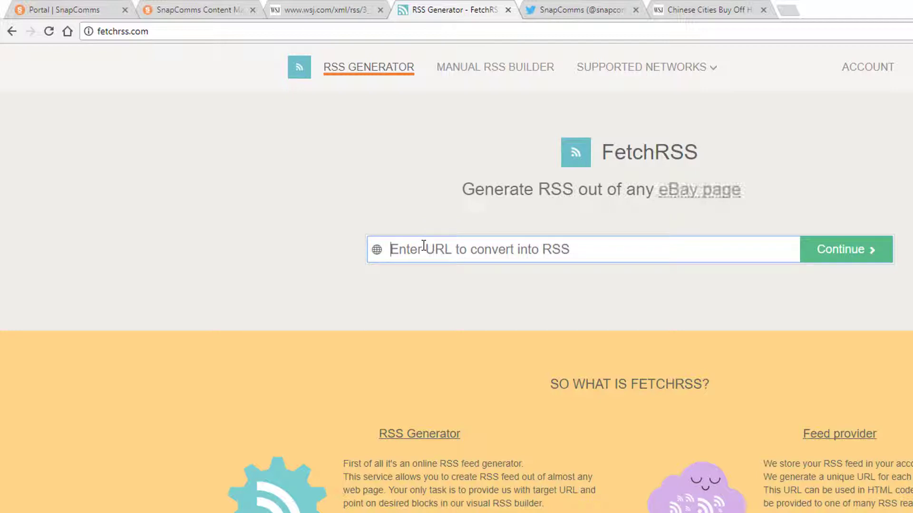
click(594, 10)
click(388, 36)
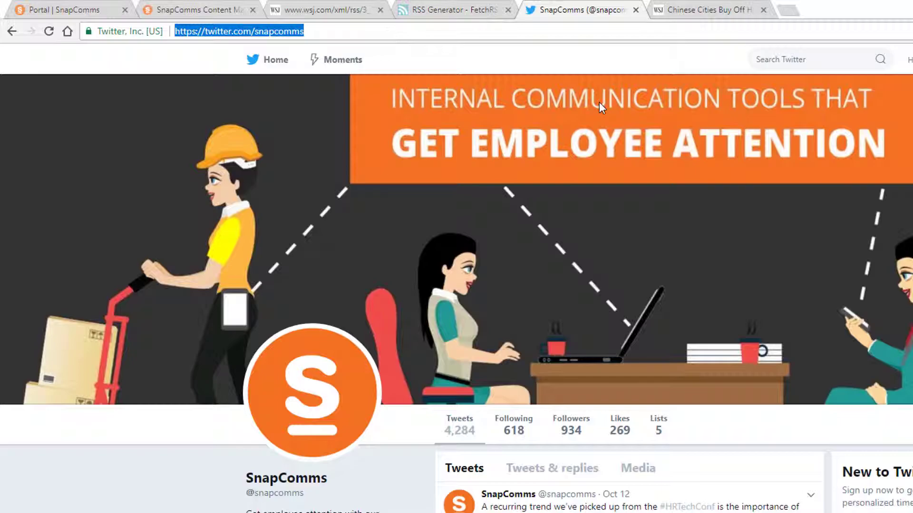
click(472, 9)
click(475, 243)
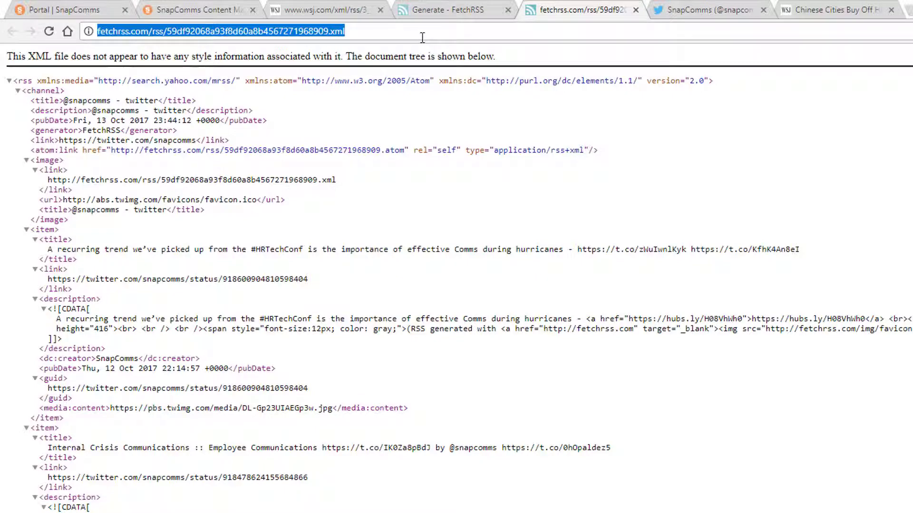
- Set the ticker's RSS Feed URL to the FetchRSS Twitter feed and confirm it passes Check
click(182, 15)
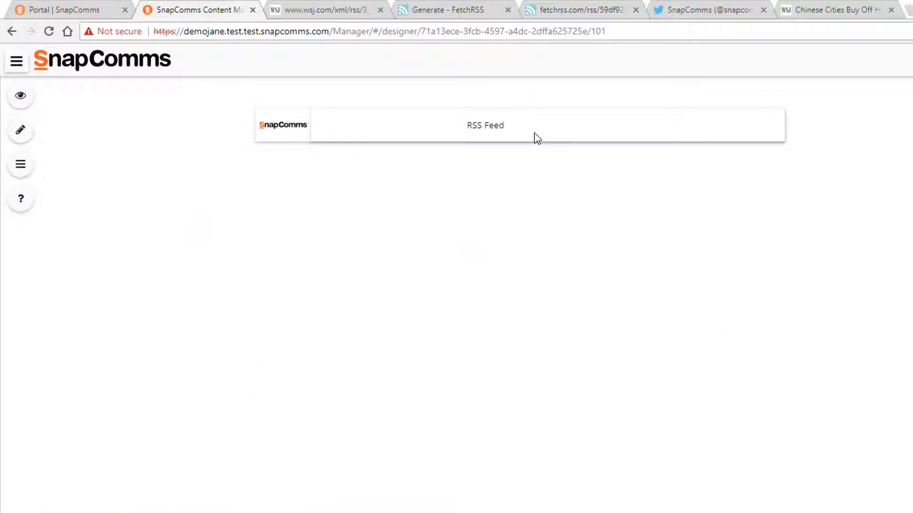
click(536, 138)
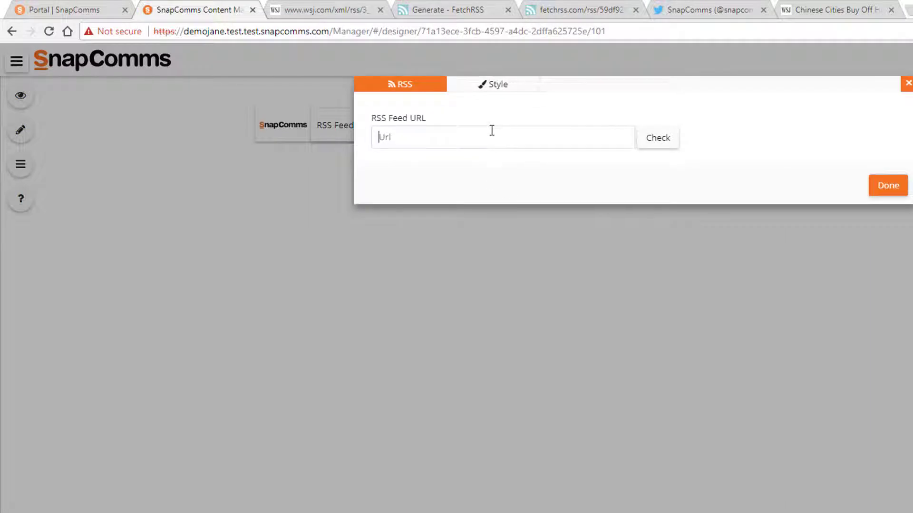
text(http://fetchrss.com/rss/59df92068a93f8d60a8b4567271968909.xml)
click(651, 138)
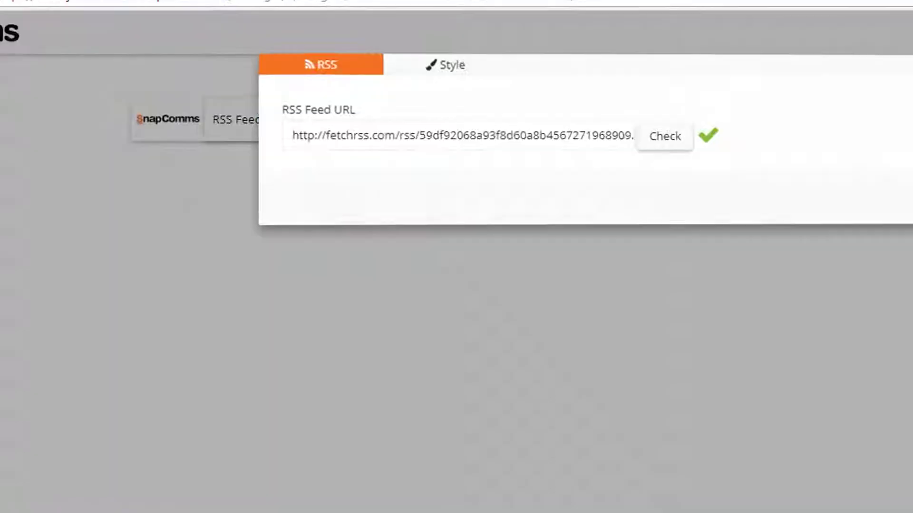
click(419, 361)
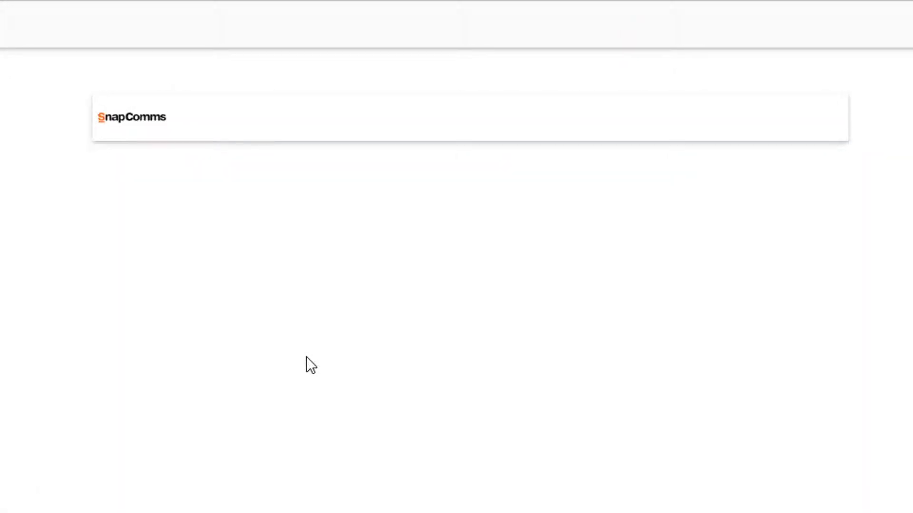